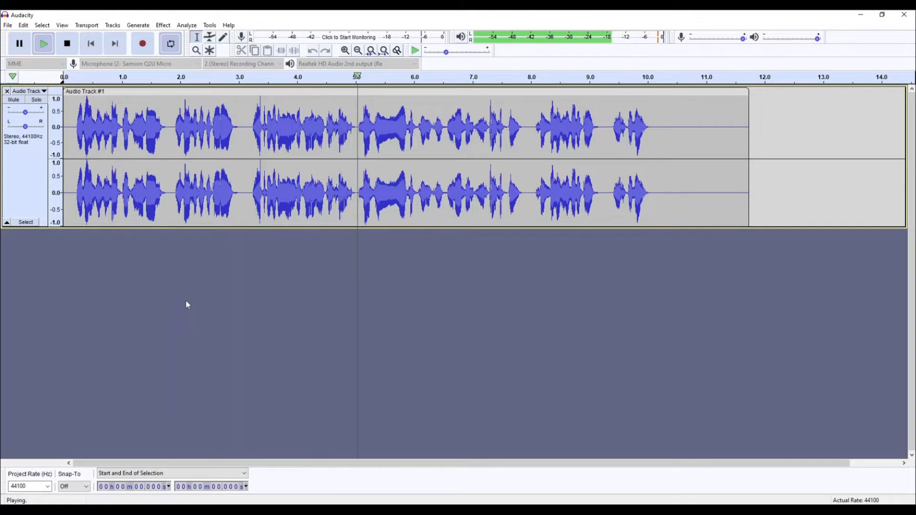
- Stop playback and import the file "background music for audio" into the project as a new track
{"action": "key", "text": "space"}
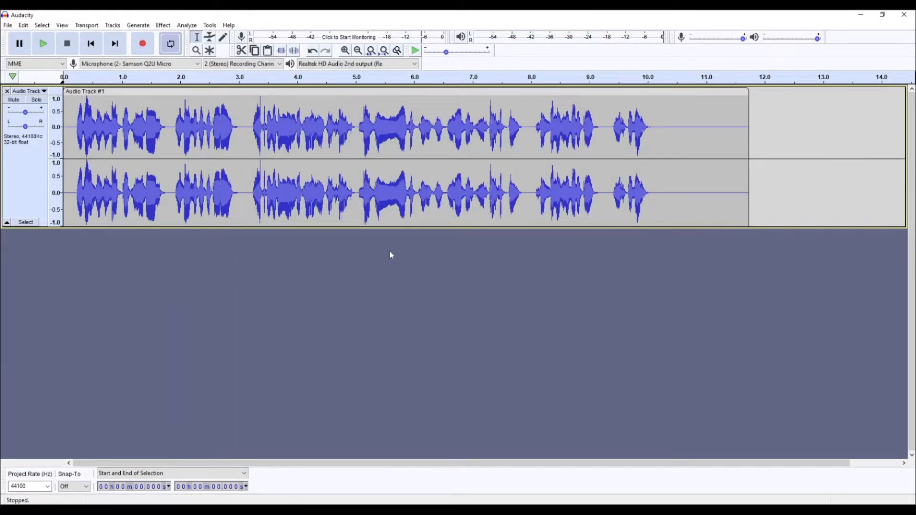
{"action": "left_click", "coordinate": [8, 26]}
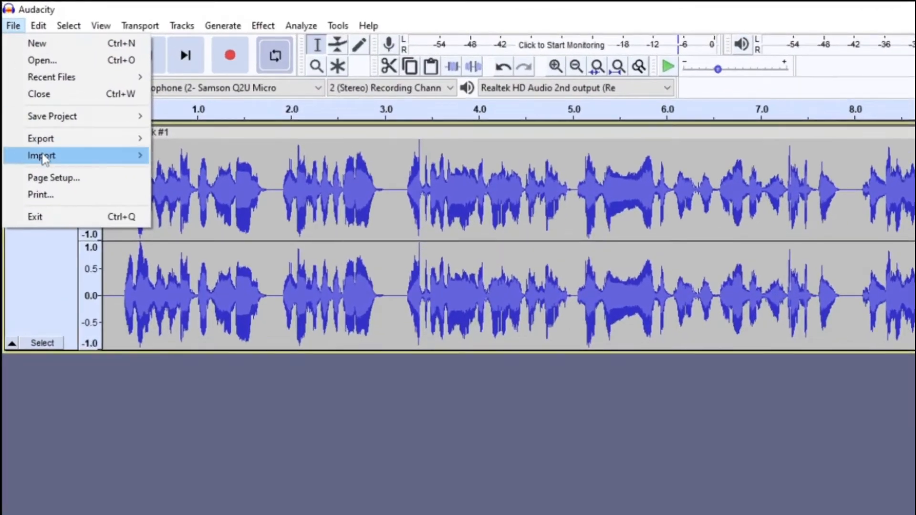
{"action": "mouse_move", "coordinate": [26, 109]}
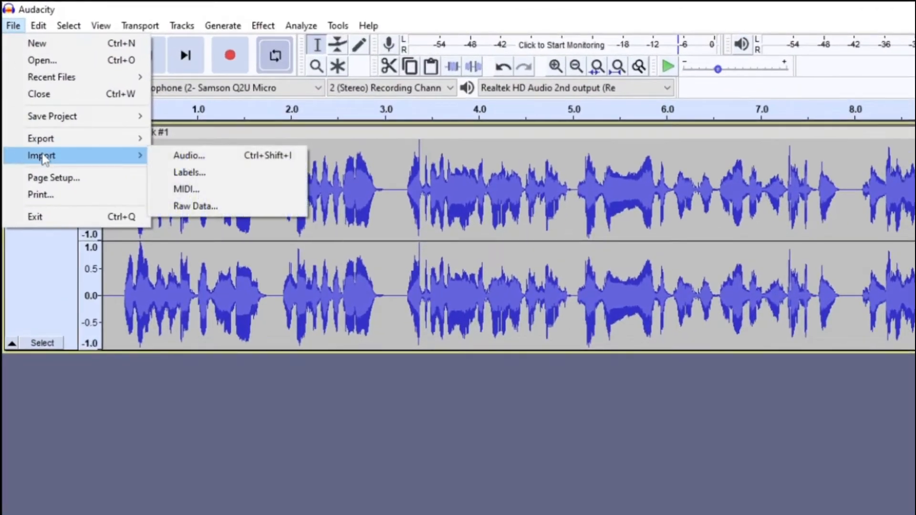
{"action": "left_click", "coordinate": [220, 160]}
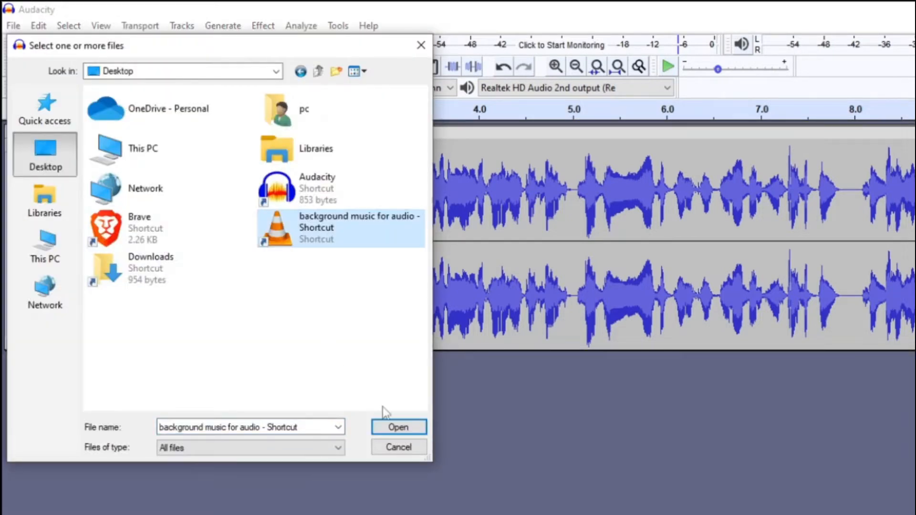
{"action": "left_click", "coordinate": [398, 428]}
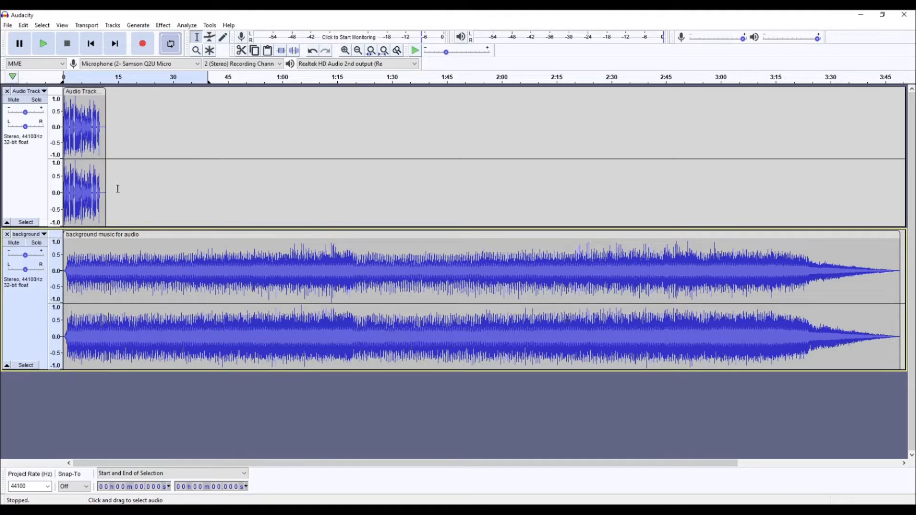
- Delete the part of the background music that extends past the voice track's end at 11.738 s
{"action": "left_click", "coordinate": [106, 277]}
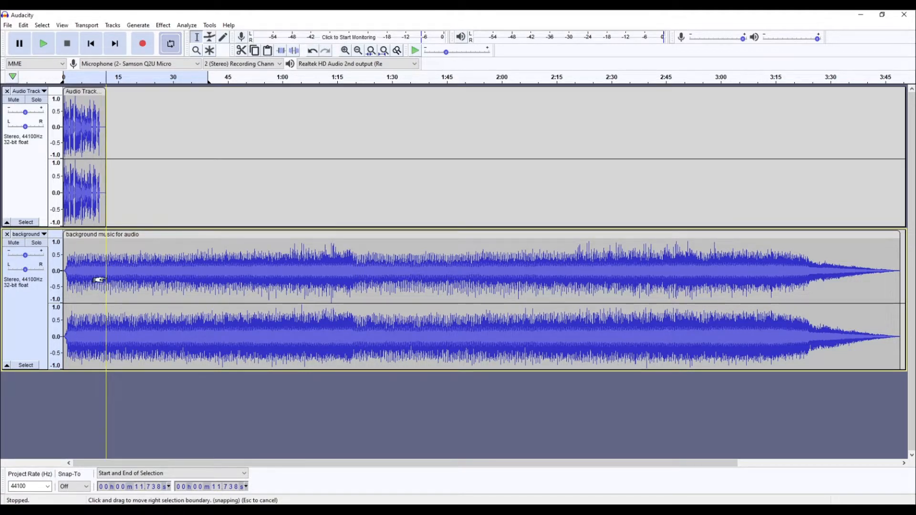
{"action": "left_click_drag", "start_coordinate": [99, 280], "coordinate": [779, 366]}
{"action": "left_click_drag", "start_coordinate": [448, 463], "coordinate": [357, 470]}
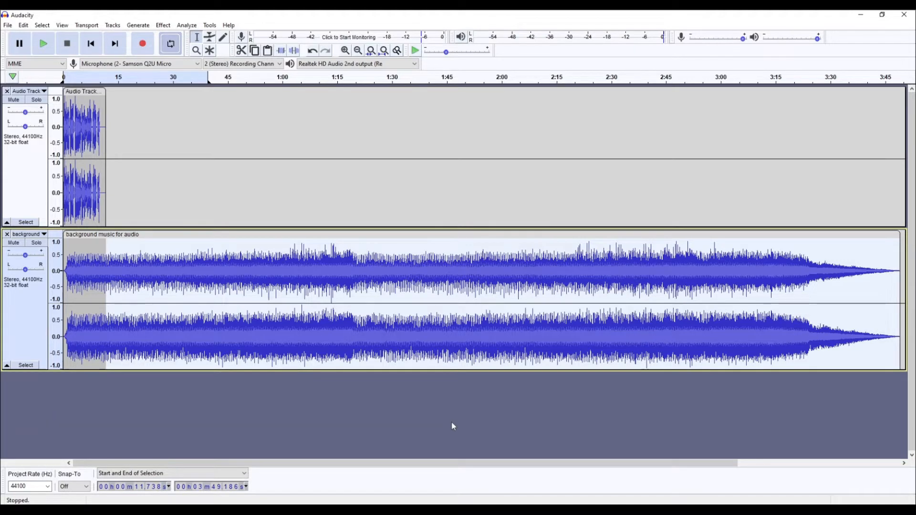
{"action": "key", "text": "Delete"}
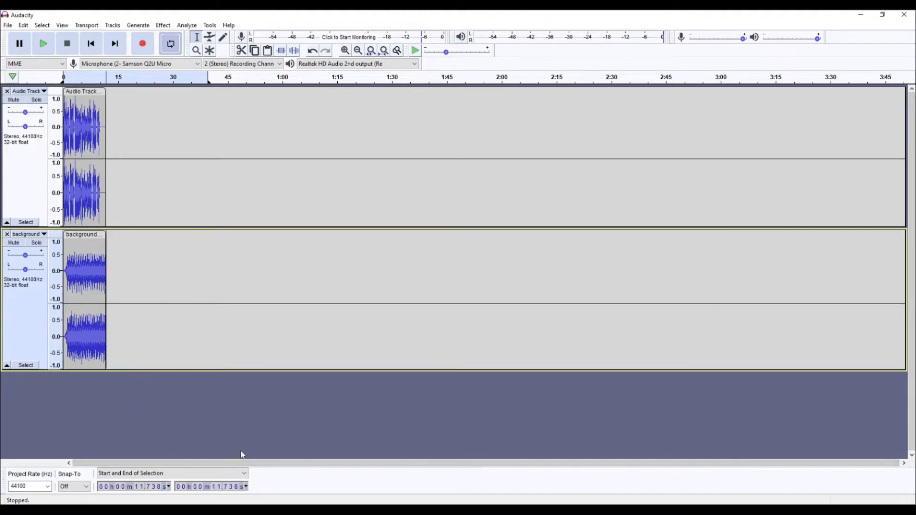
- Apply Fade In to the background music from 0 to about 2.48 s, then clear the selection
{"action": "left_click", "coordinate": [345, 52]}
{"action": "left_click", "coordinate": [345, 52]}
{"action": "left_click", "coordinate": [345, 51]}
{"action": "left_click", "coordinate": [346, 52]}
{"action": "left_click_drag", "start_coordinate": [344, 463], "coordinate": [295, 463]}
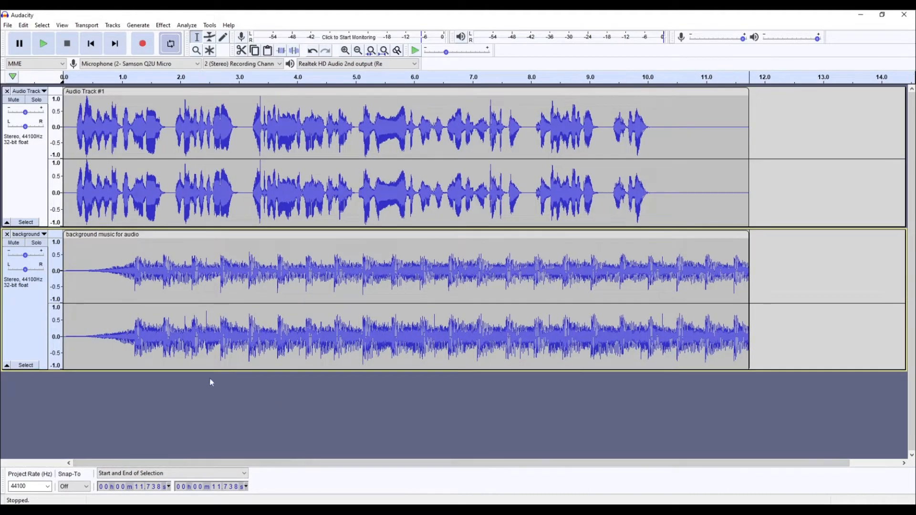
{"action": "left_click_drag", "start_coordinate": [64, 275], "coordinate": [208, 290]}
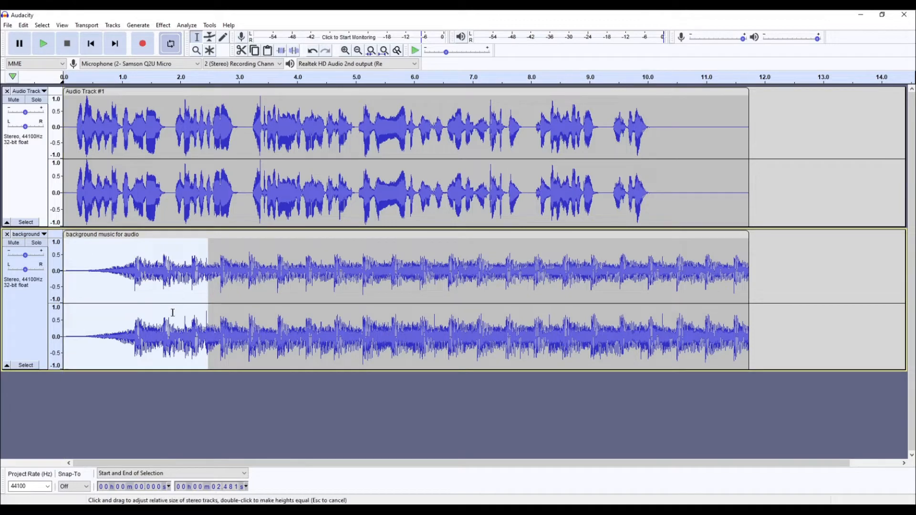
{"action": "left_click", "coordinate": [163, 25]}
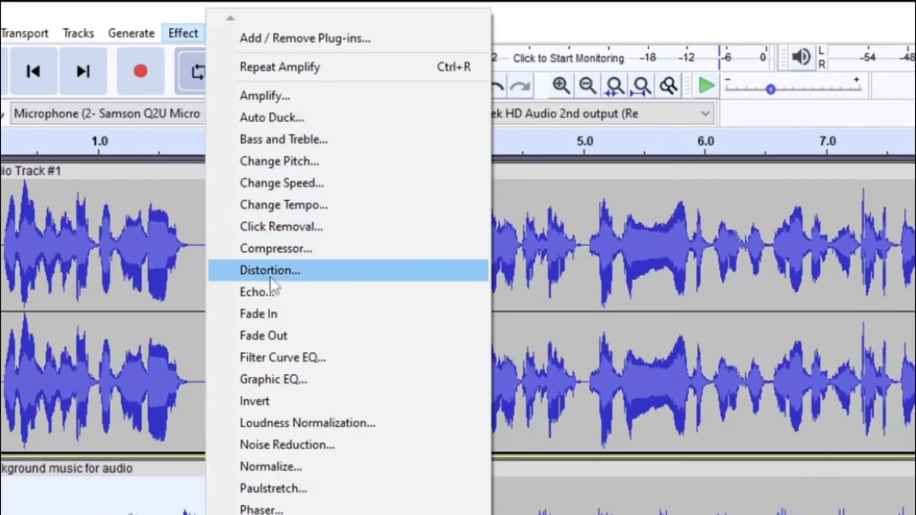
{"action": "left_click", "coordinate": [270, 310]}
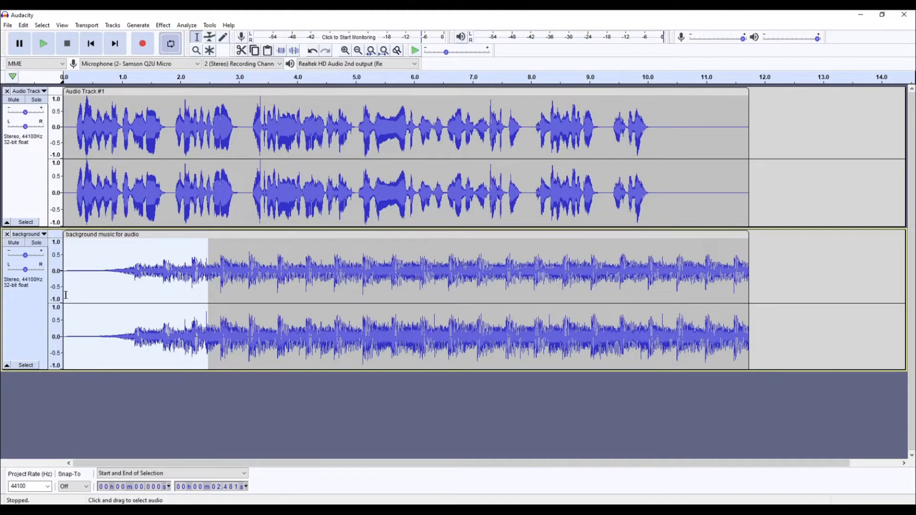
{"action": "left_click_drag", "start_coordinate": [70, 296], "coordinate": [225, 304]}
{"action": "left_click", "coordinate": [279, 393]}
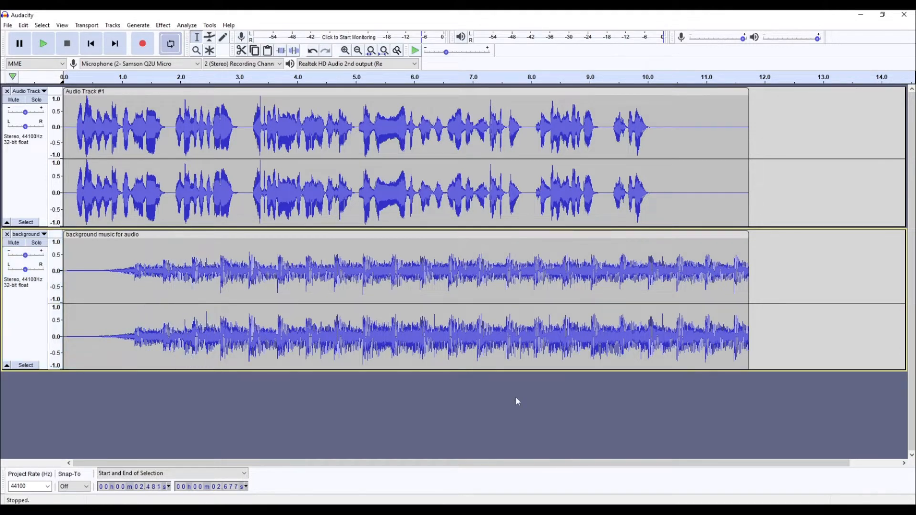
- Apply Fade Out to the background music from about 10.015 s to its end at 11.738 s, and play back the mix
{"action": "left_click_drag", "start_coordinate": [643, 279], "coordinate": [664, 286]}
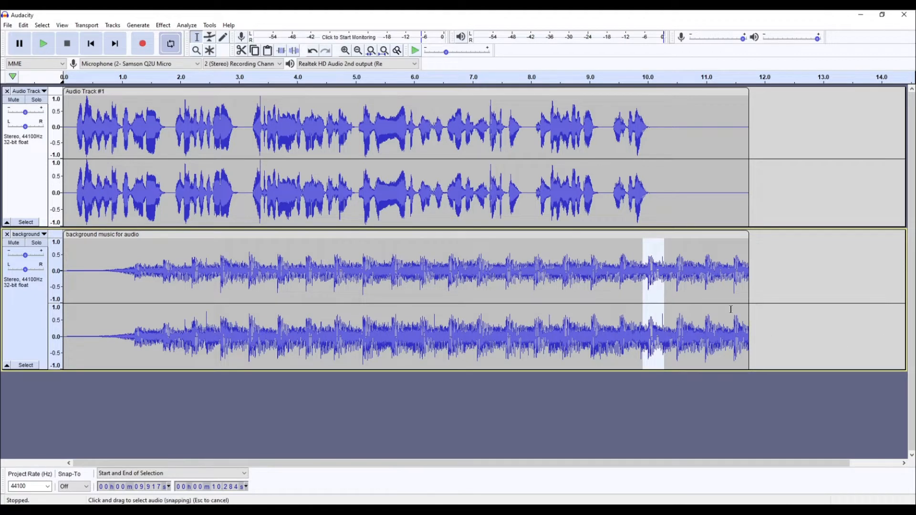
{"action": "left_click", "coordinate": [642, 287]}
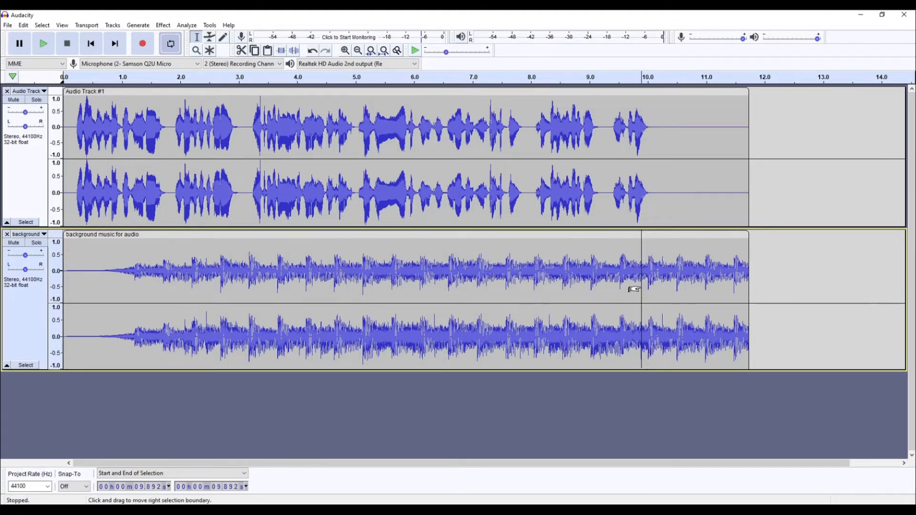
{"action": "left_click_drag", "start_coordinate": [644, 286], "coordinate": [750, 297]}
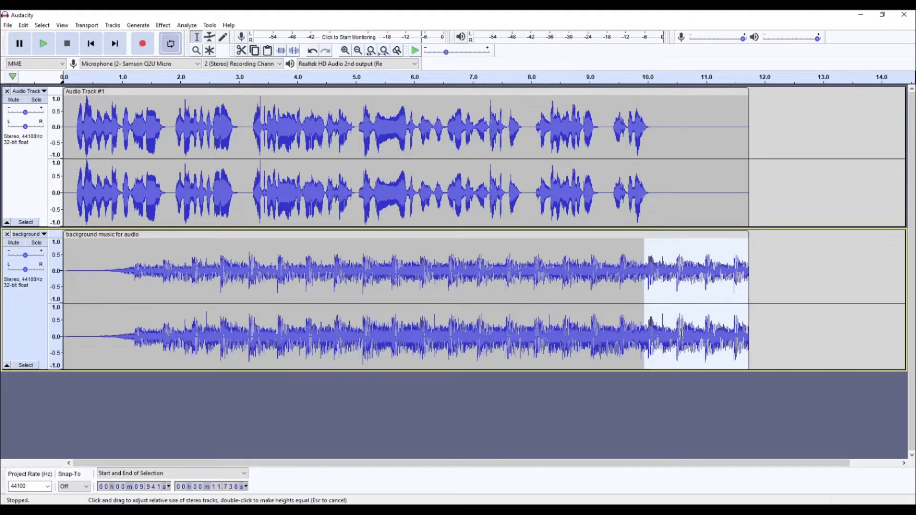
{"action": "left_click_drag", "start_coordinate": [645, 290], "coordinate": [650, 291]}
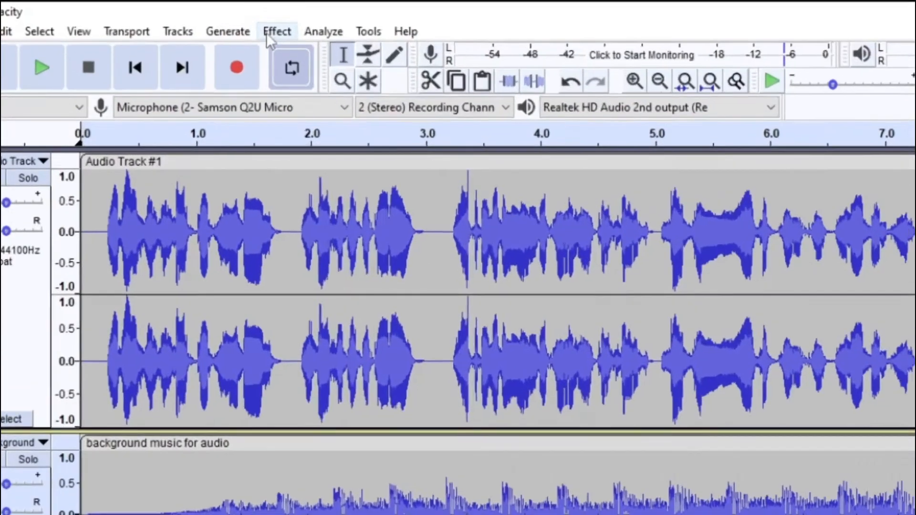
{"action": "left_click", "coordinate": [159, 26]}
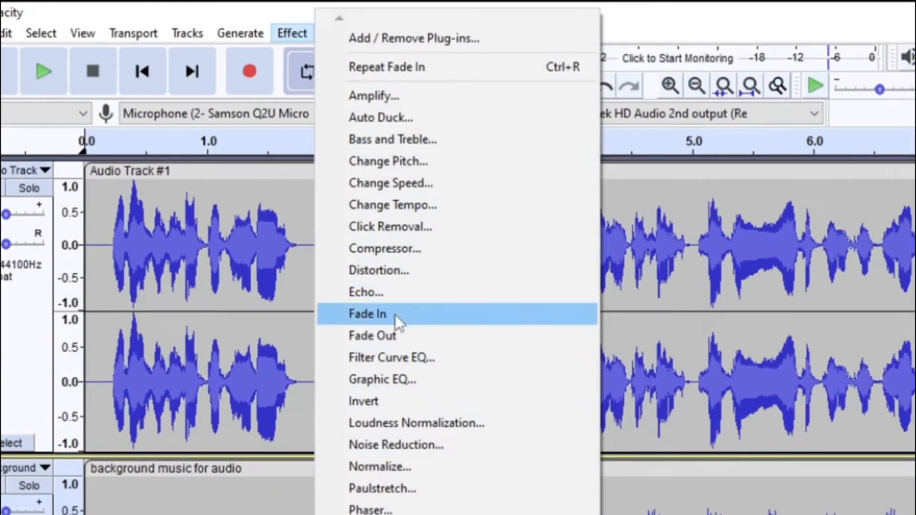
{"action": "left_click", "coordinate": [415, 337]}
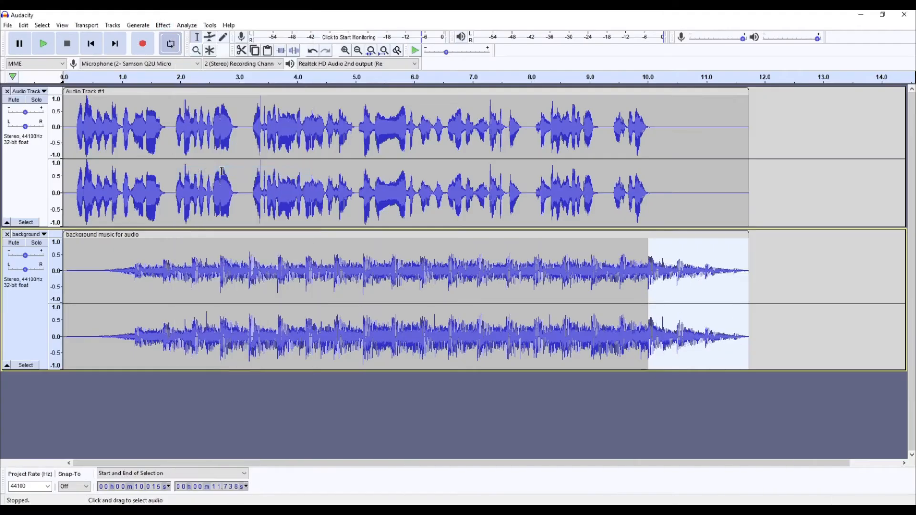
{"action": "left_click", "coordinate": [604, 448]}
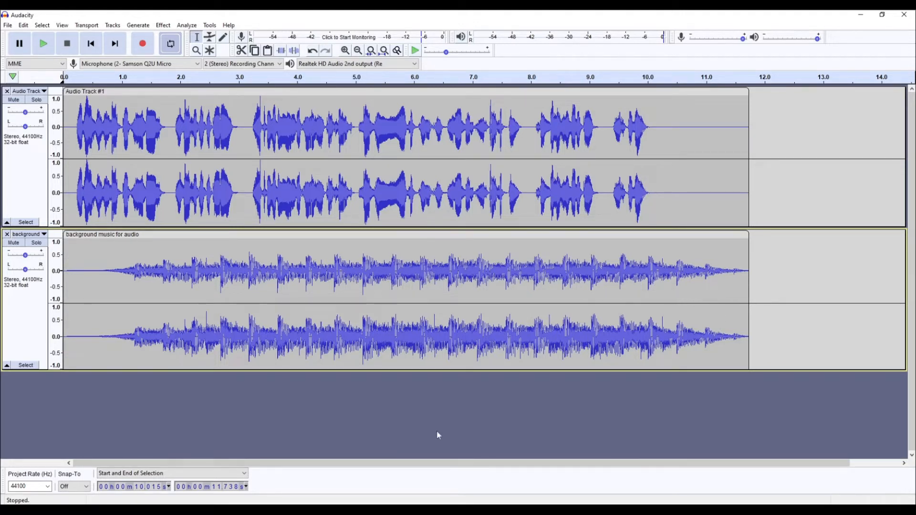
{"action": "left_click", "coordinate": [46, 48]}
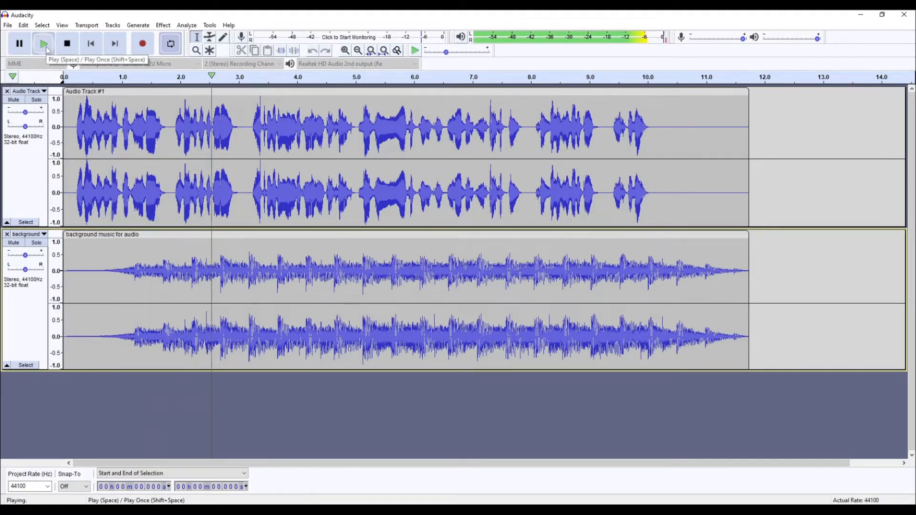
{"action": "left_click", "coordinate": [67, 44]}
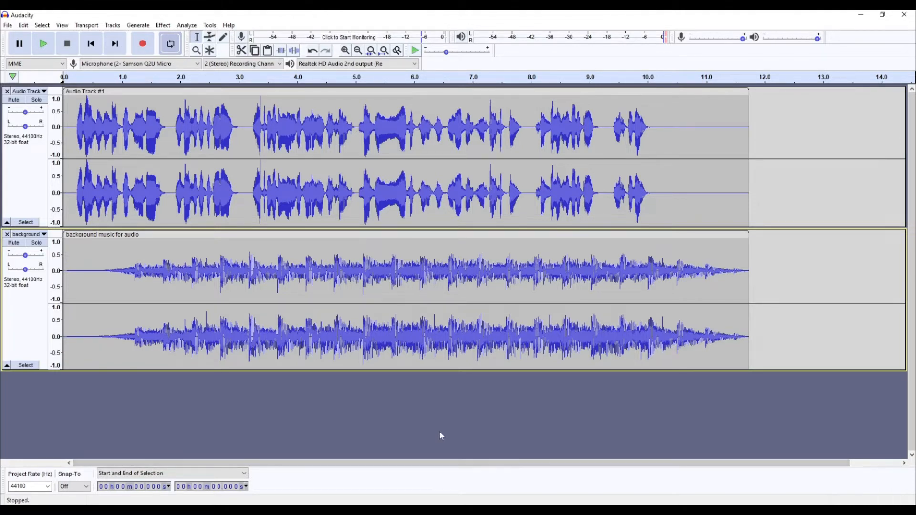
- Amplify the entire background music clip by -15.1 dB and play back the mix to judge the balance
{"action": "left_click_drag", "start_coordinate": [750, 300], "coordinate": [62, 325]}
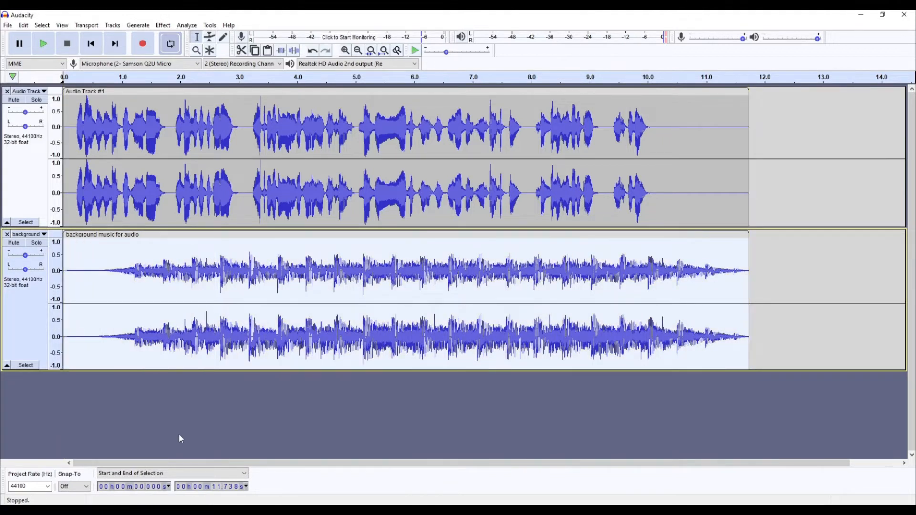
{"action": "left_click", "coordinate": [724, 433]}
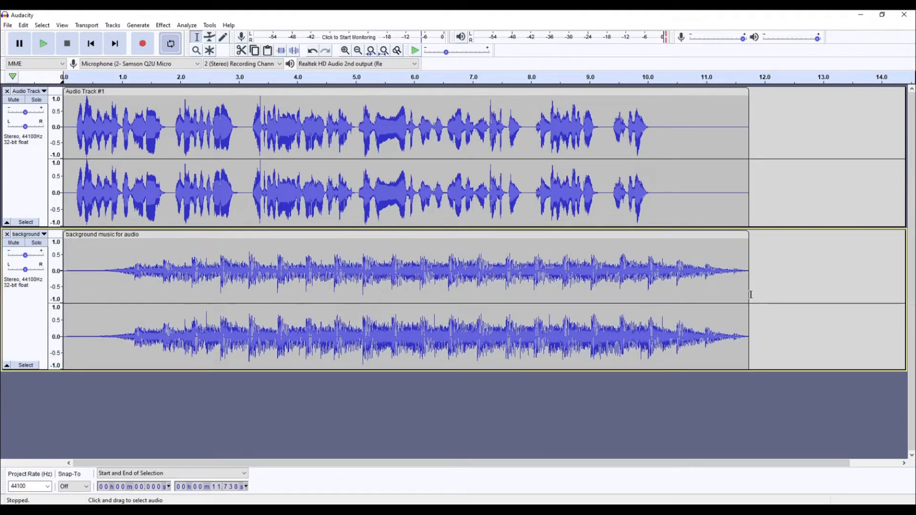
{"action": "left_click_drag", "start_coordinate": [750, 297], "coordinate": [63, 301]}
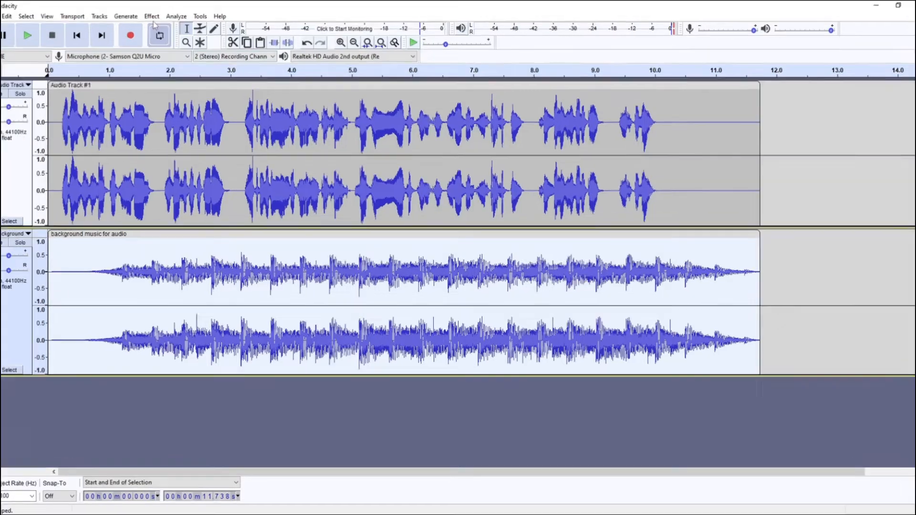
{"action": "left_click", "coordinate": [165, 26]}
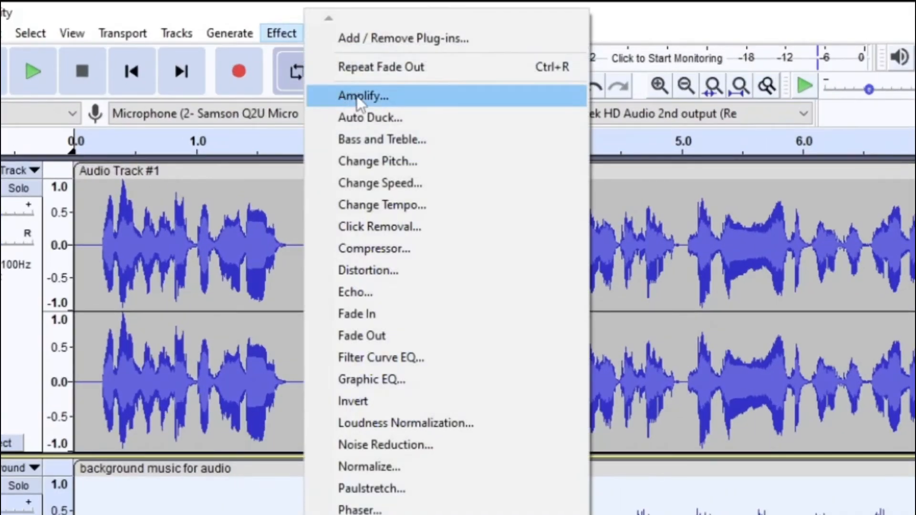
{"action": "left_click", "coordinate": [360, 95]}
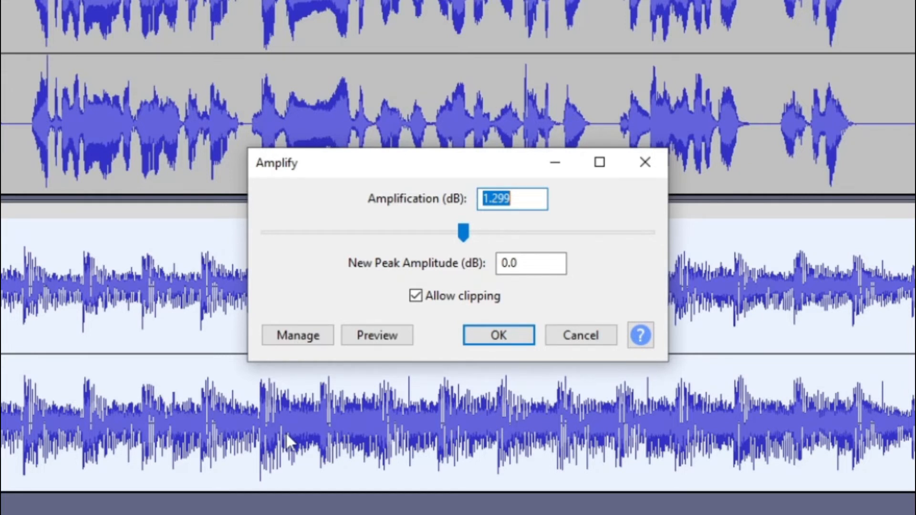
{"action": "left_click_drag", "start_coordinate": [462, 244], "coordinate": [385, 245]}
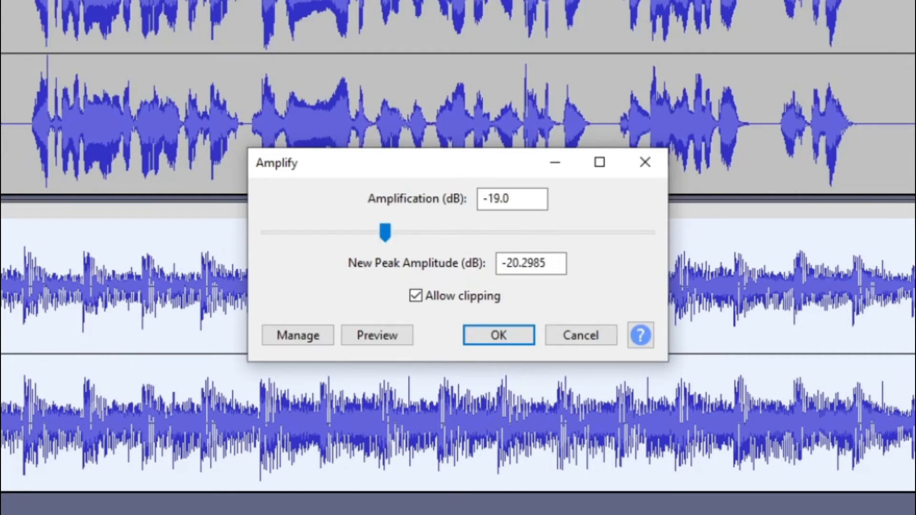
{"action": "mouse_move", "coordinate": [384, 241]}
{"action": "left_mouse_down"}
{"action": "mouse_move", "coordinate": [407, 239]}
{"action": "mouse_move", "coordinate": [399, 242]}
{"action": "left_mouse_up"}
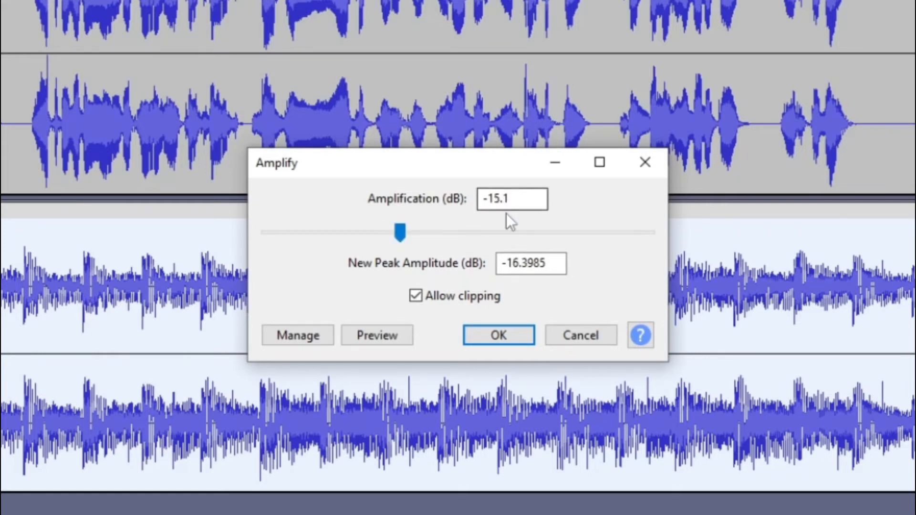
{"action": "left_click", "coordinate": [495, 333]}
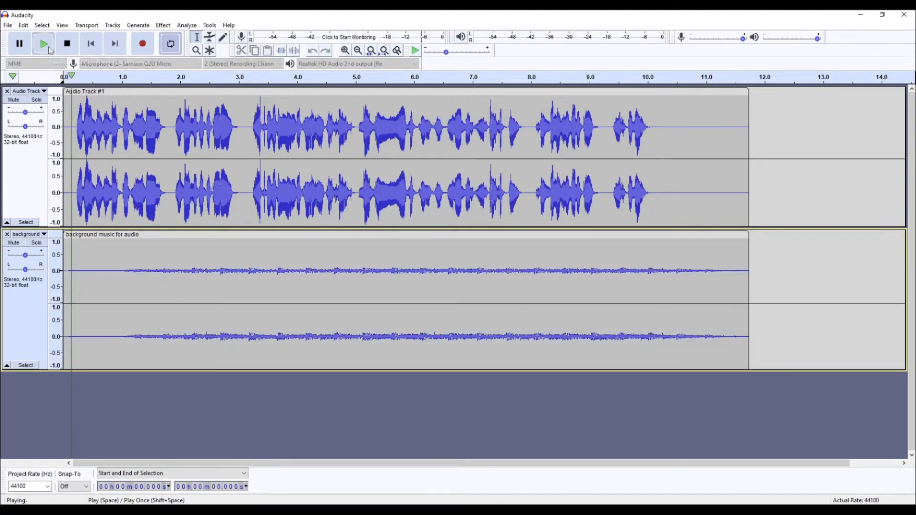
{"action": "left_click", "coordinate": [48, 47]}
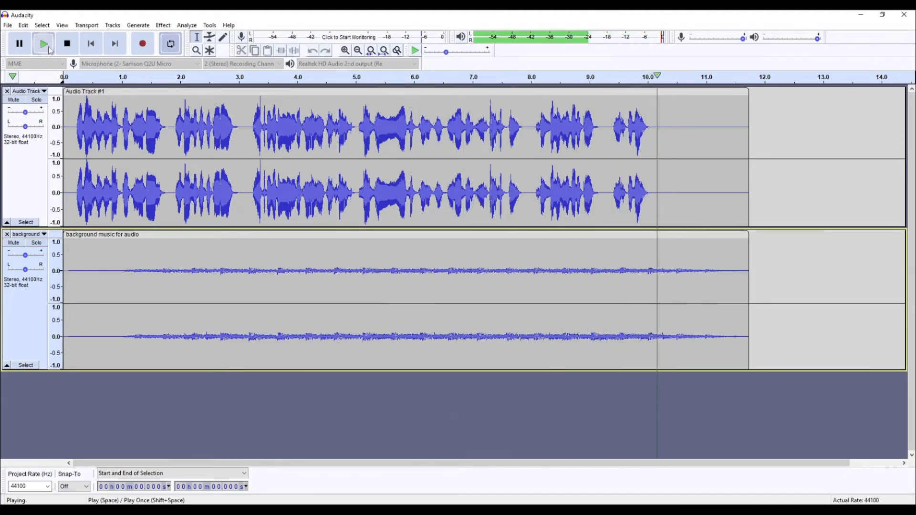
{"action": "left_click", "coordinate": [48, 47]}
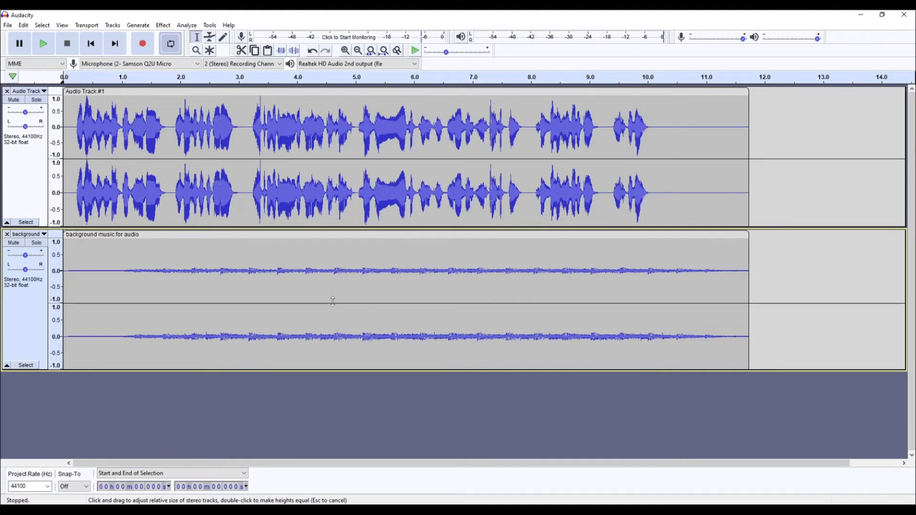
{"action": "left_click", "coordinate": [163, 26]}
{"action": "left_click", "coordinate": [492, 403]}
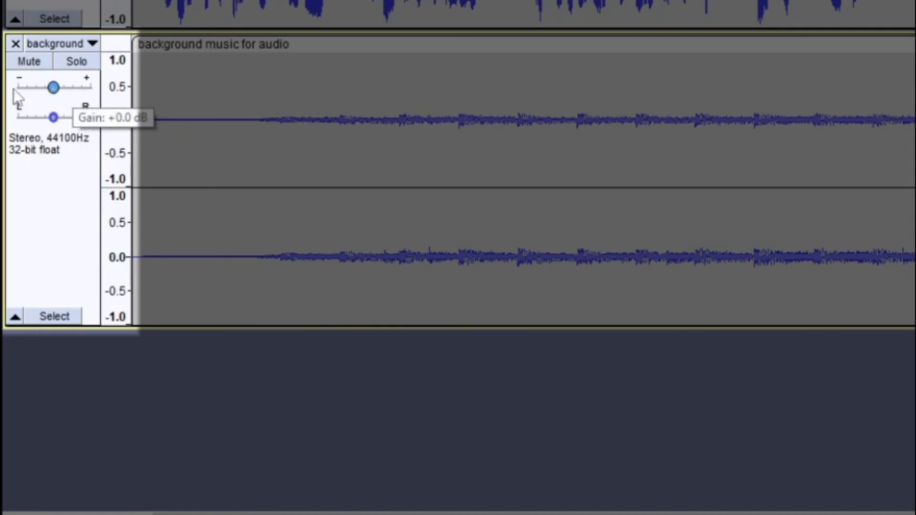
- Lower the background music track's gain slightly below 0 dB and play back the mix to check it
{"action": "mouse_move", "coordinate": [53, 87]}
{"action": "left_mouse_down"}
{"action": "mouse_move", "coordinate": [67, 92]}
{"action": "mouse_move", "coordinate": [41, 93]}
{"action": "left_mouse_up"}
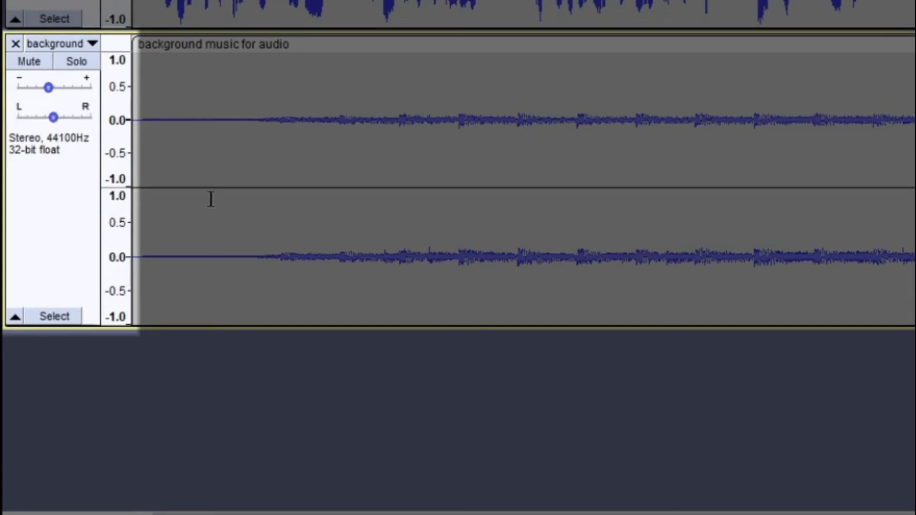
{"action": "mouse_move", "coordinate": [49, 90]}
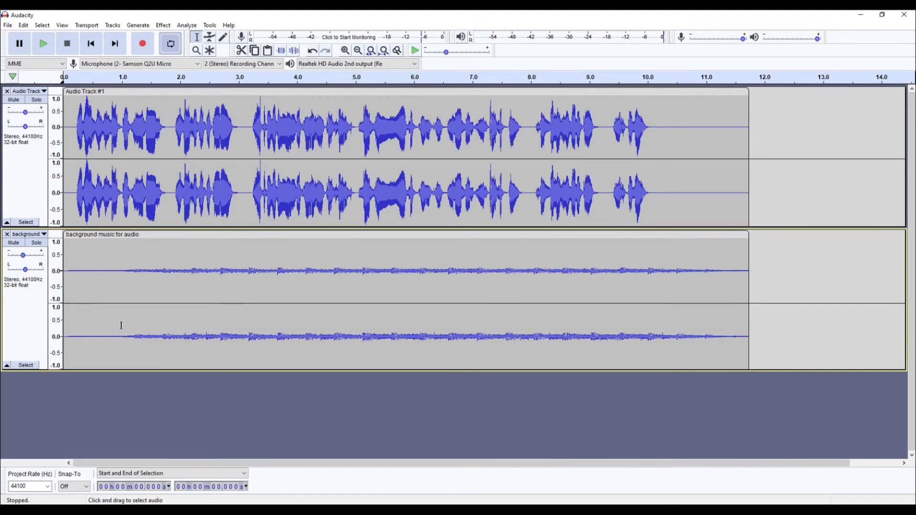
{"action": "left_click", "coordinate": [43, 43]}
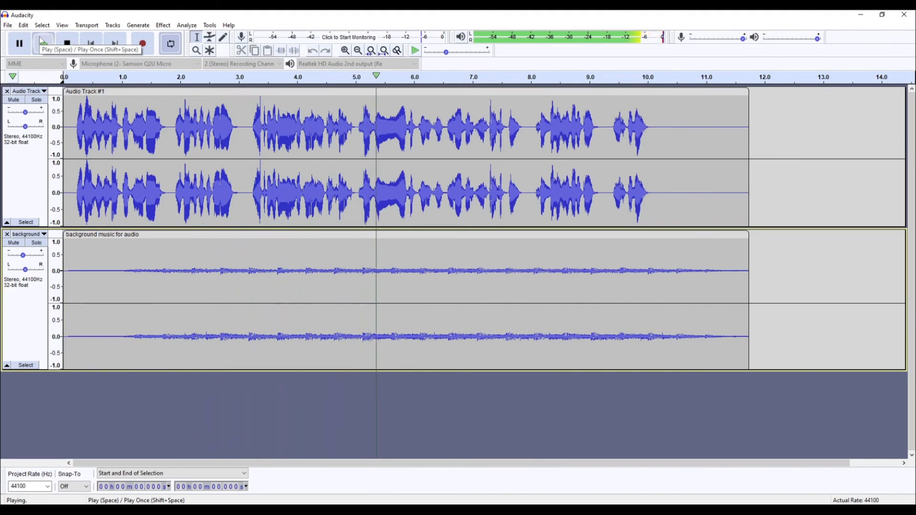
{"action": "left_click", "coordinate": [67, 49]}
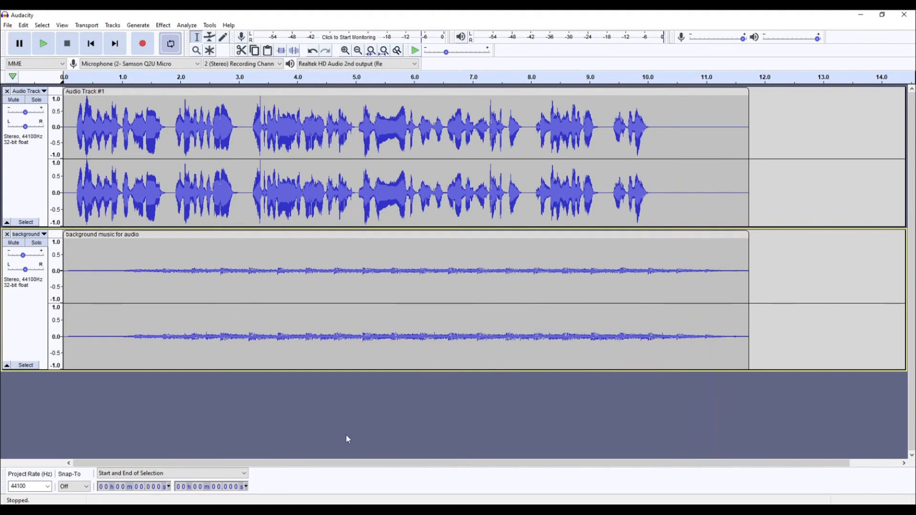